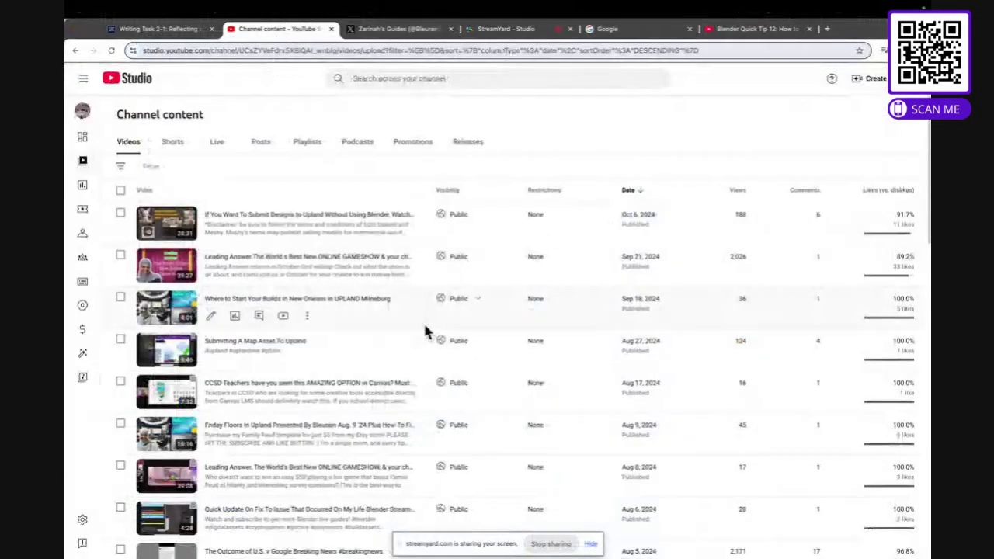
Open Blender Quick Tip 12 from the YouTube watch history and pause it near the start
click(908, 79)
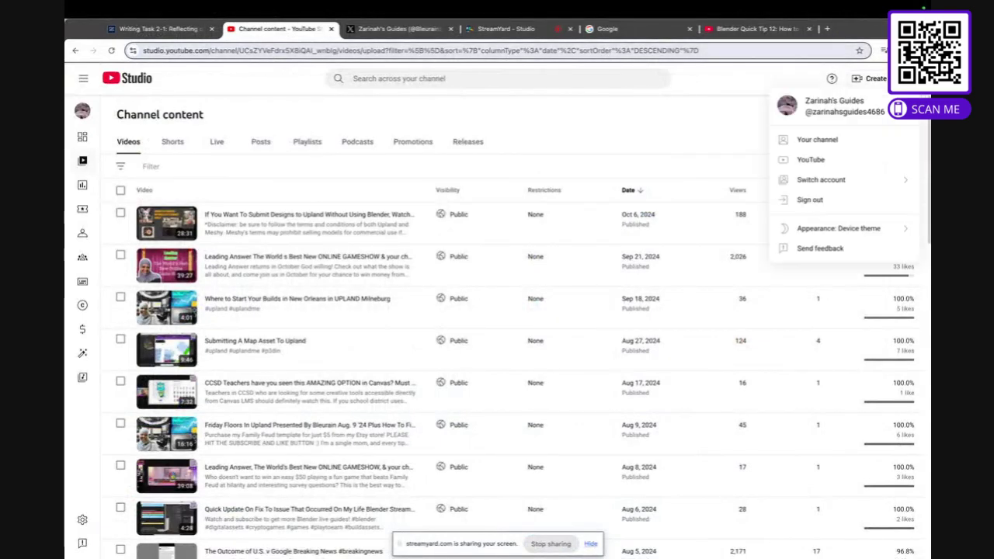
click(829, 140)
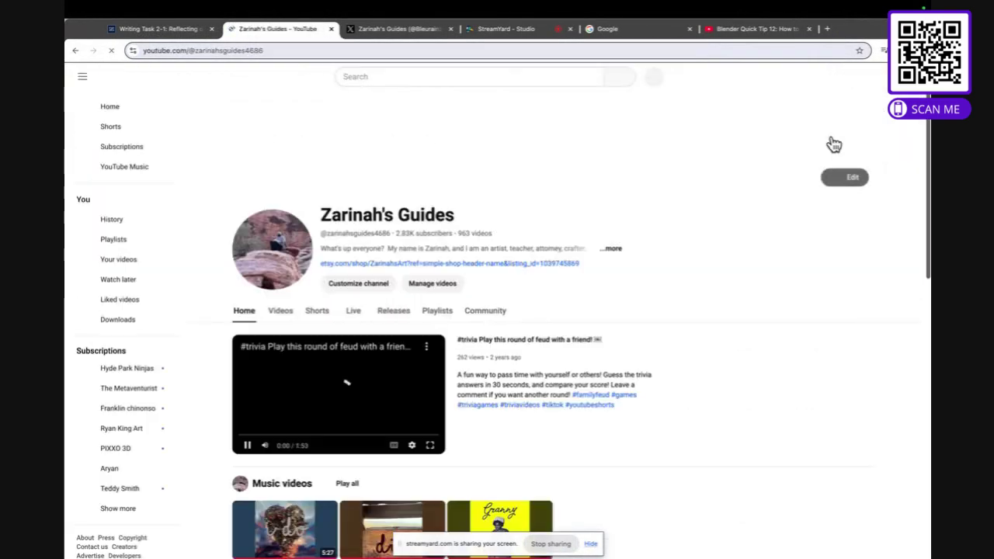
click(111, 219)
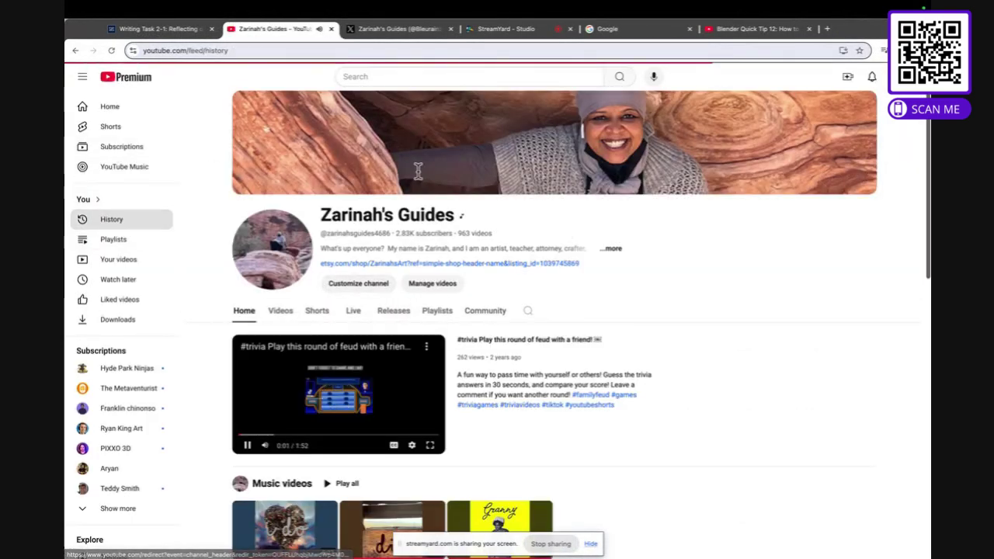
click(318, 225)
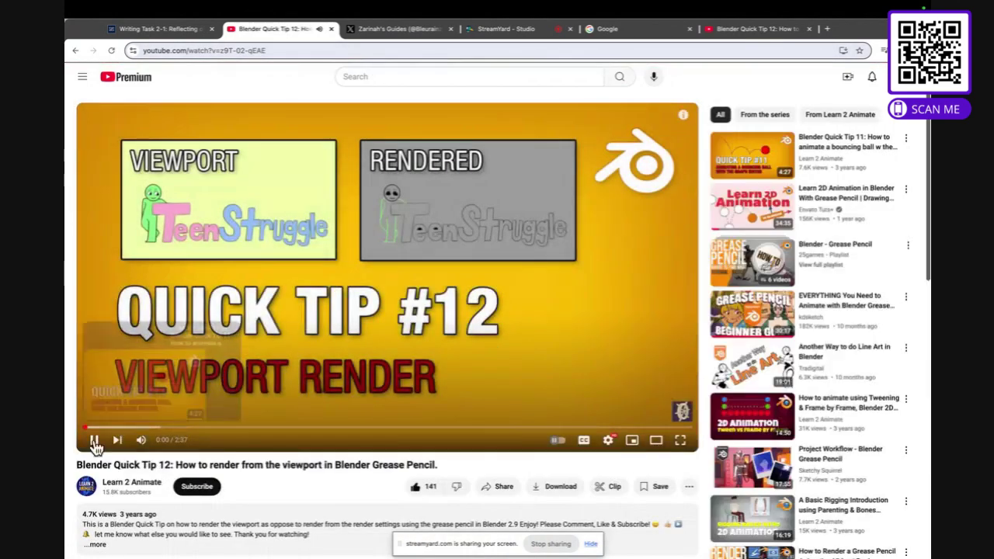
click(94, 441)
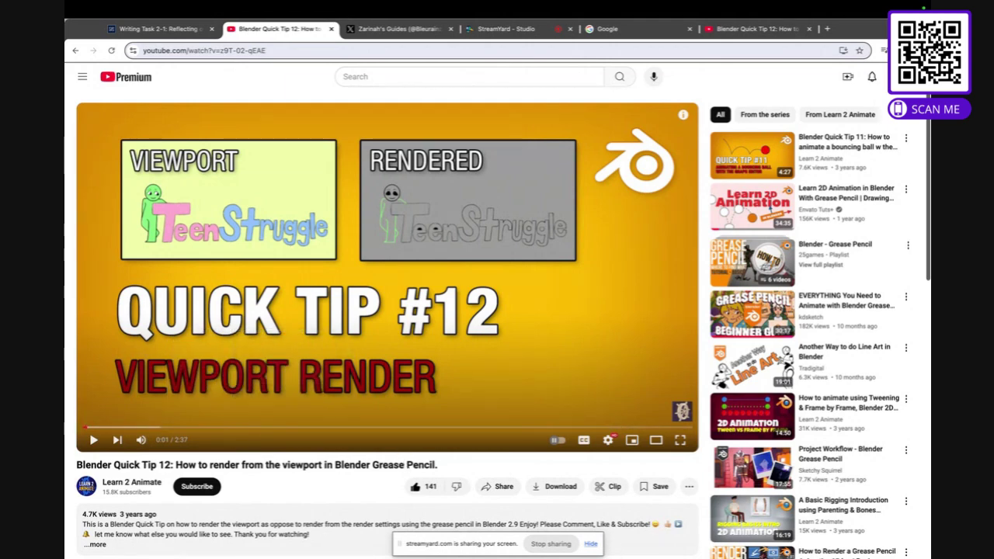
click(591, 547)
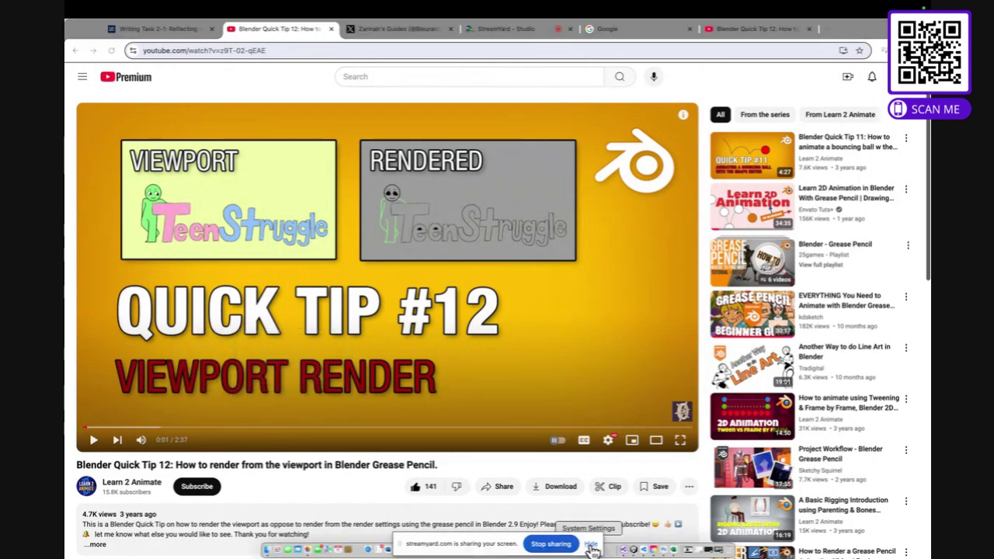
click(590, 544)
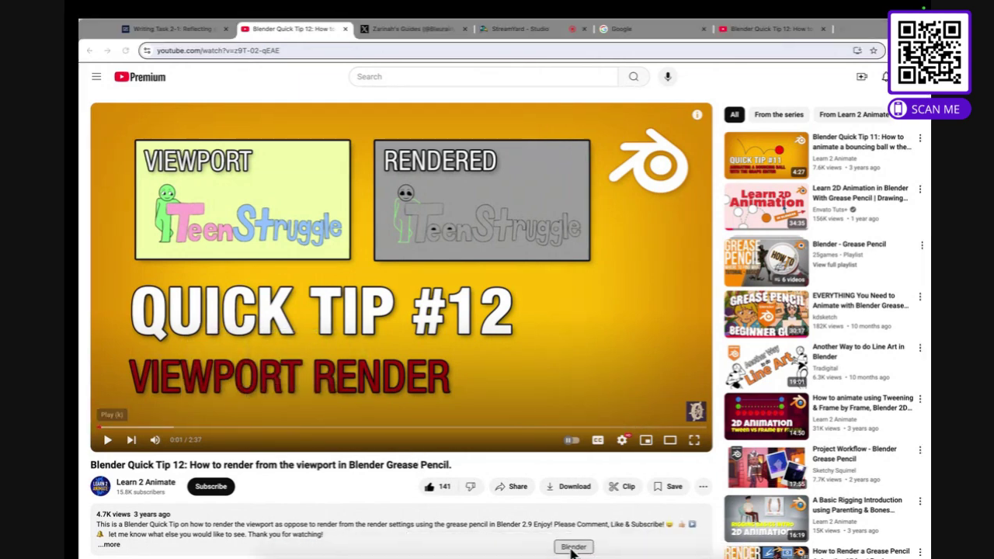
Draw a black freehand heart in the camera view and render a still image of it
click(572, 549)
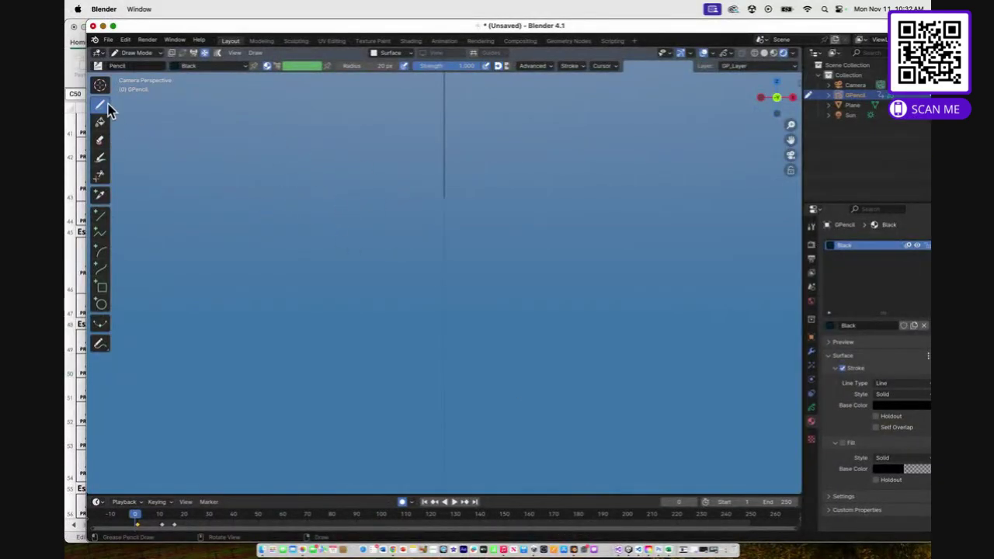
mouse_move(370, 205)
mouse_down()
mouse_move(307, 196)
mouse_move(427, 191)
mouse_move(370, 205)
mouse_up()
click(148, 39)
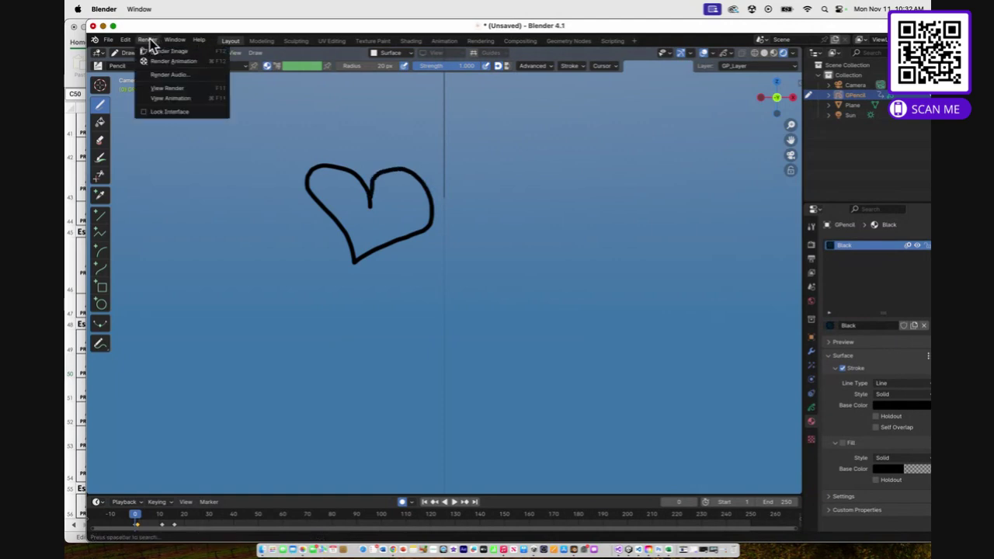
click(204, 88)
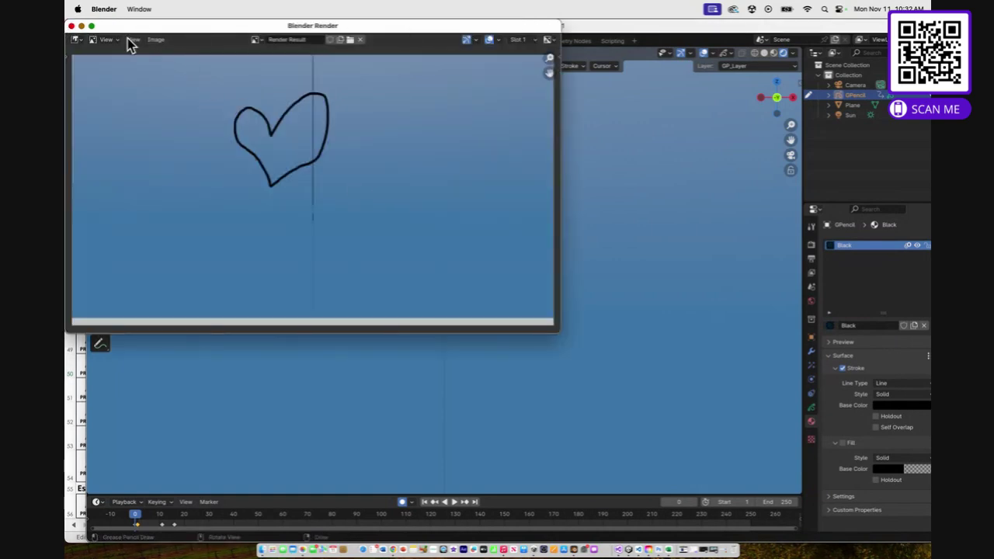
click(71, 26)
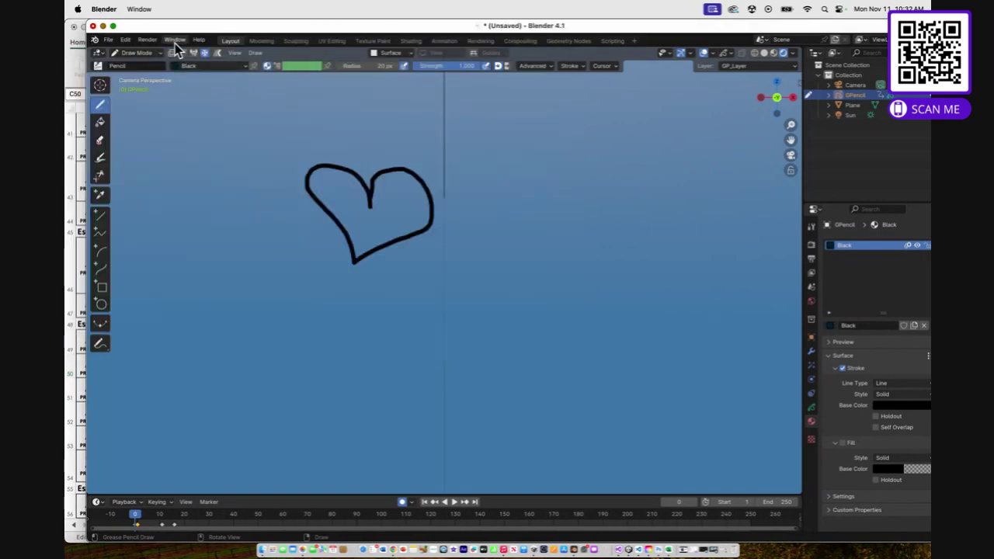
Play back the rendered animation in the player, then close the player
click(148, 39)
click(186, 96)
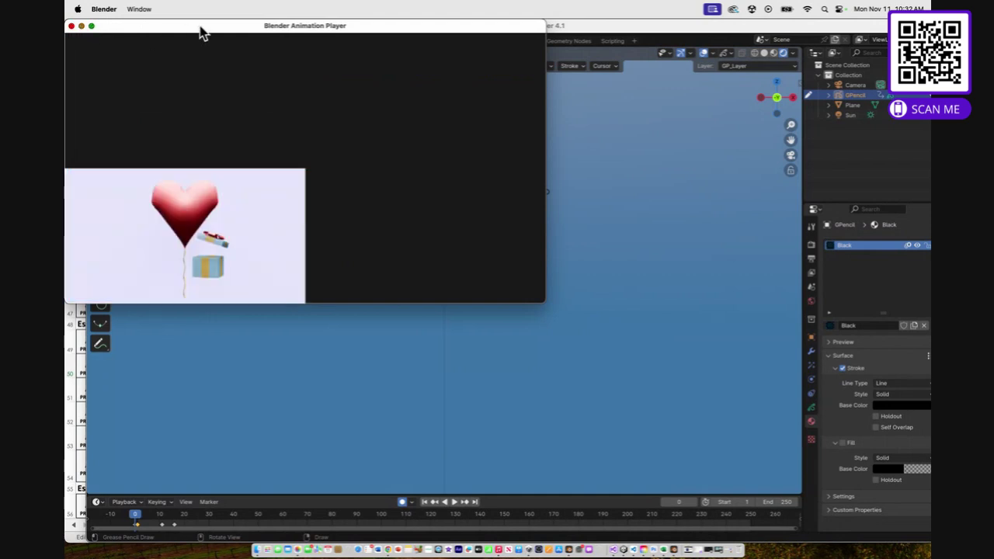
drag(205, 33, 285, 116)
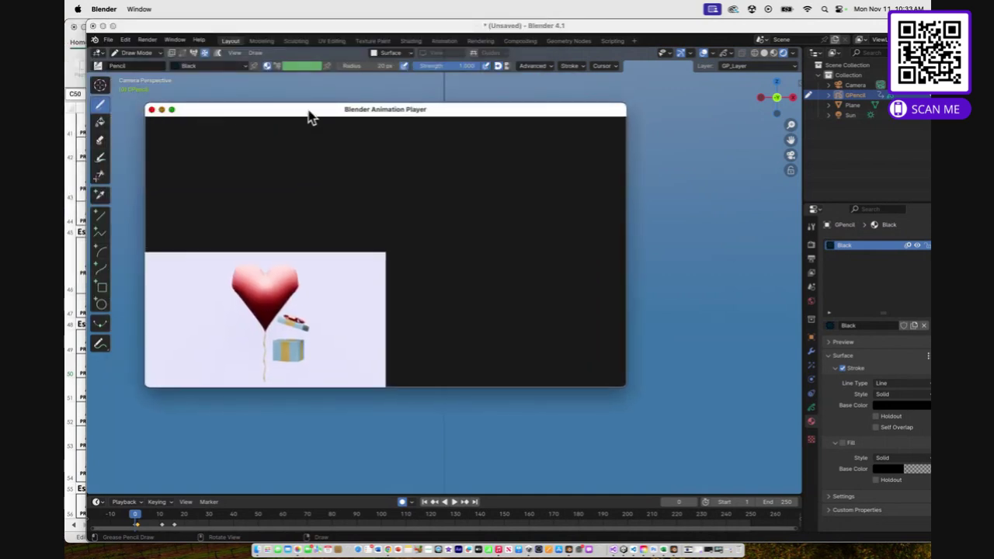
click(151, 109)
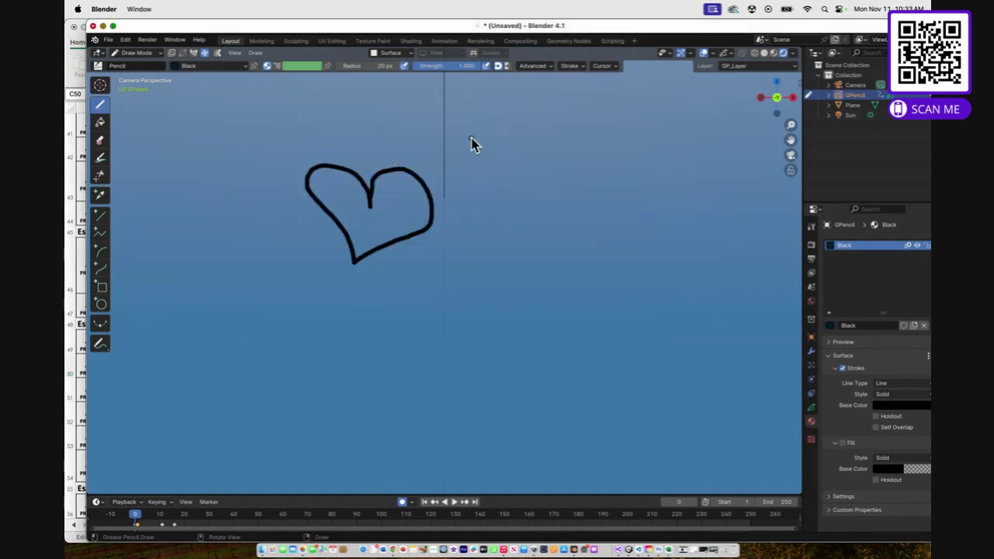
click(233, 53)
click(235, 53)
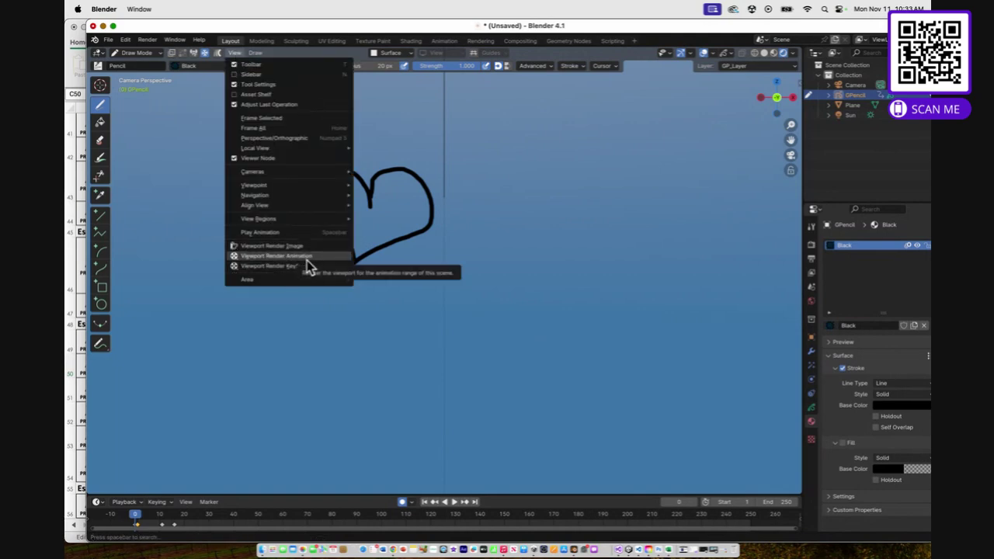
key(Escape)
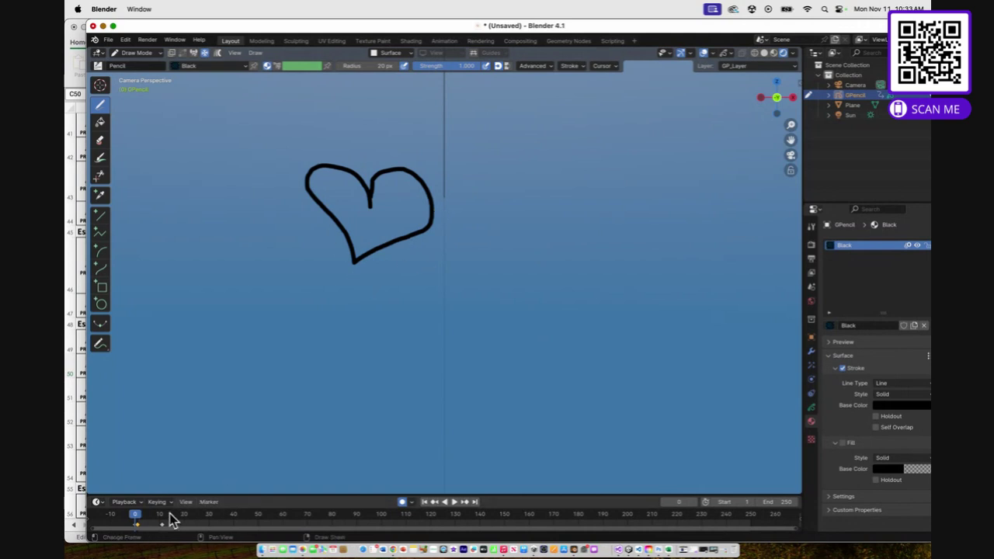
Delete all existing keyframes and draw a new heart on the empty canvas
drag(183, 534, 136, 528)
key(x)
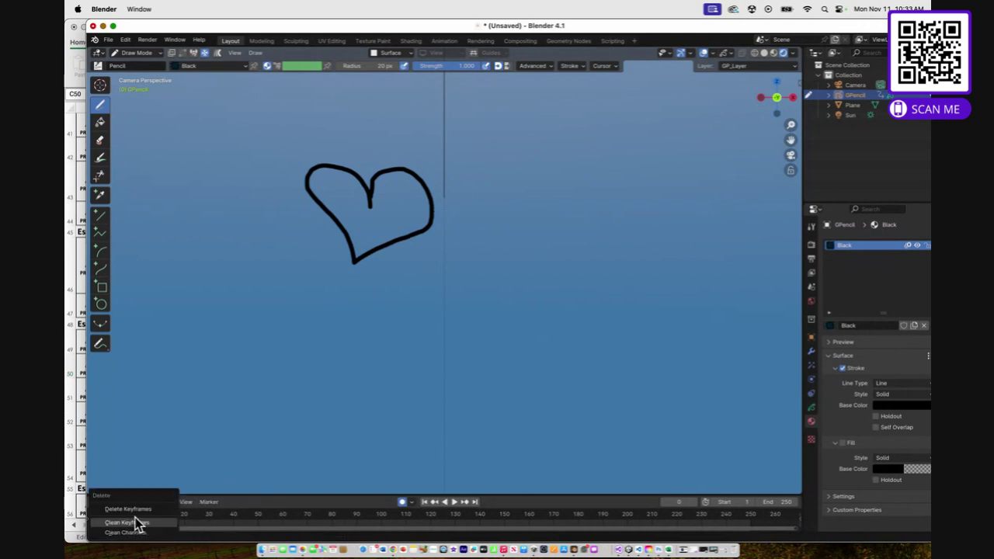
click(134, 519)
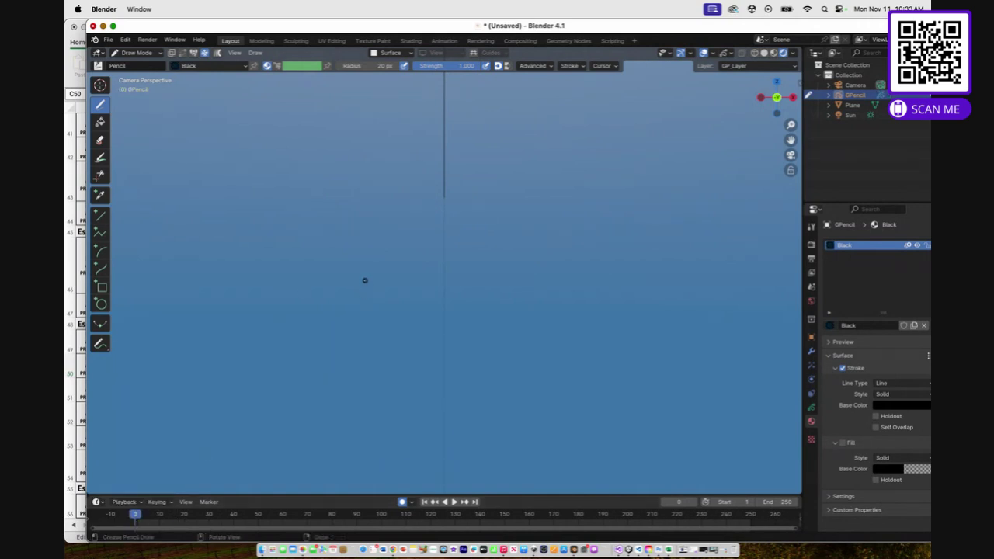
mouse_move(365, 281)
mouse_down()
mouse_move(285, 223)
mouse_move(345, 328)
mouse_move(421, 260)
mouse_move(395, 178)
mouse_move(352, 226)
mouse_up()
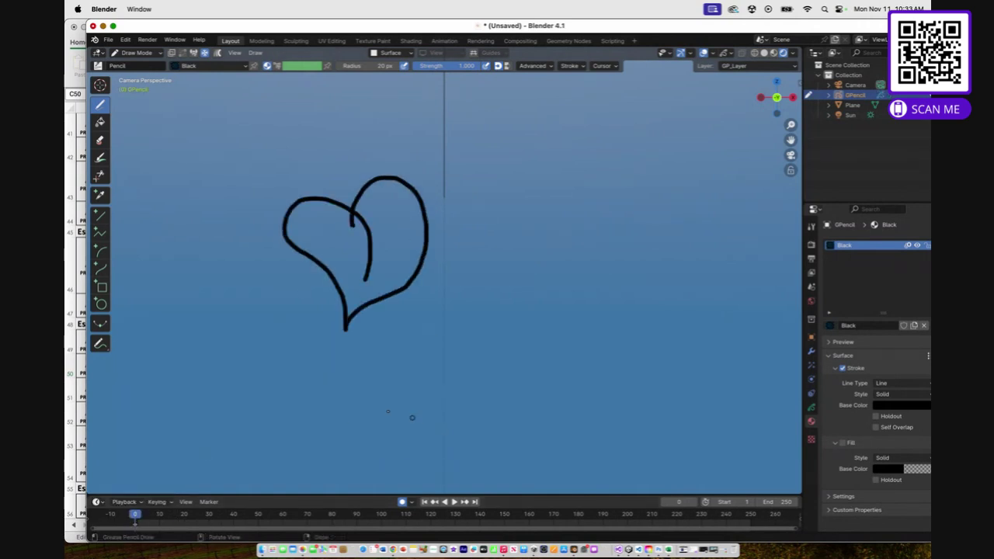
On a later frame, draw stems on both heart lobes, then delete the heart's keyframe
click(141, 519)
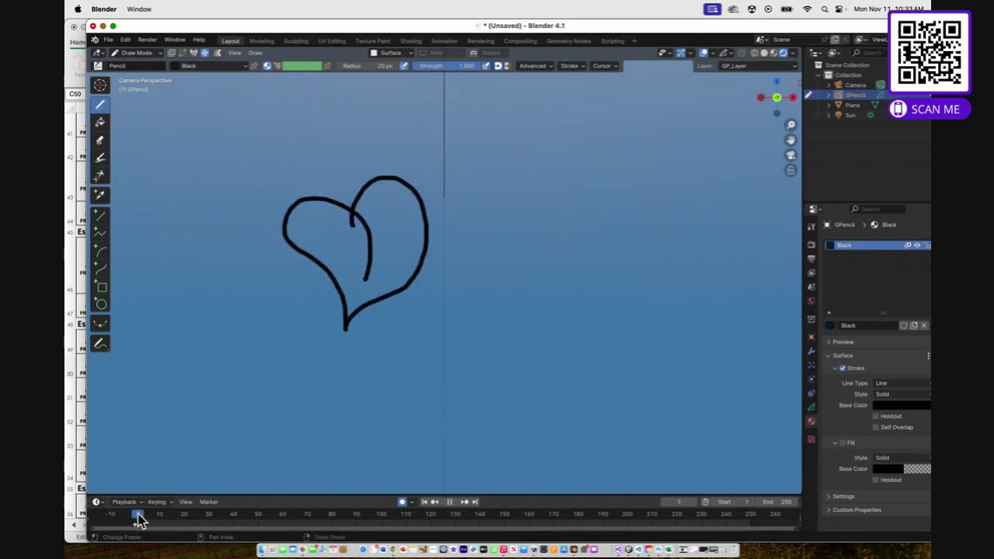
key(space)
key(space)
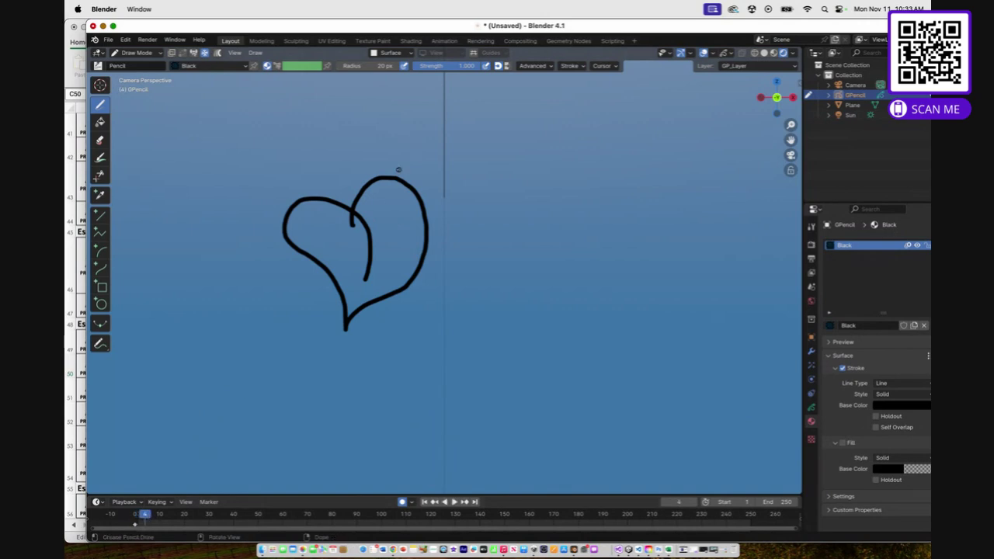
mouse_move(390, 175)
mouse_down()
mouse_move(393, 116)
mouse_move(415, 122)
mouse_move(397, 176)
mouse_up()
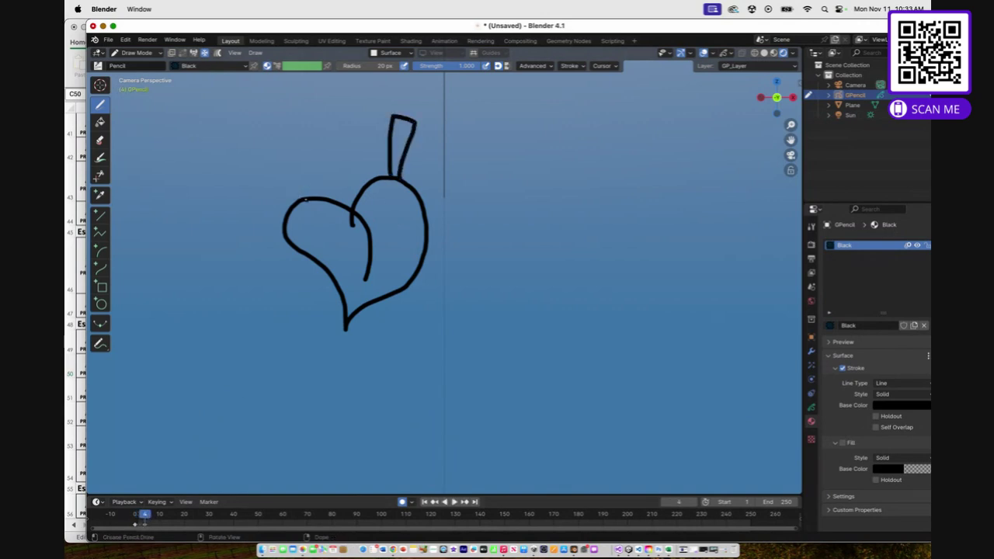
mouse_move(306, 200)
mouse_down()
mouse_move(312, 158)
mouse_move(315, 200)
mouse_up()
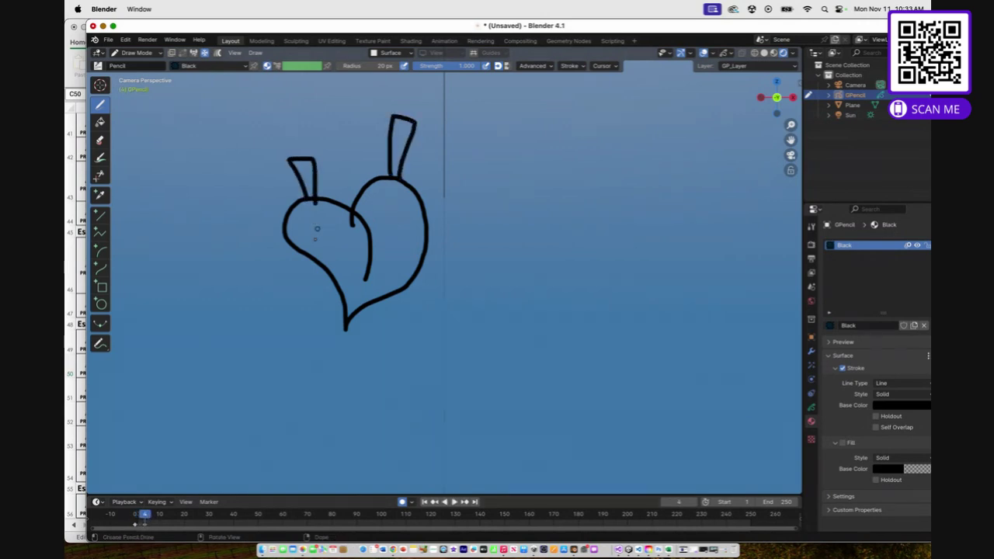
right_click(155, 528)
click(155, 522)
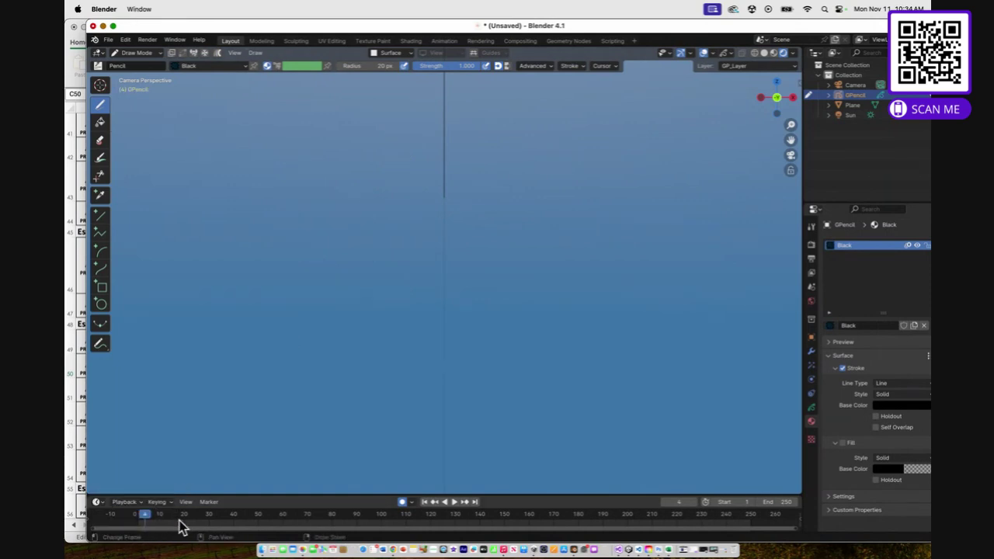
Sketch a heart on frame 1, a slanted line on frame 5, and a pointed loop on frame 11
click(425, 502)
mouse_move(336, 268)
mouse_down()
mouse_move(306, 193)
mouse_move(282, 265)
mouse_move(333, 312)
mouse_move(404, 257)
mouse_move(331, 198)
mouse_move(321, 219)
mouse_up()
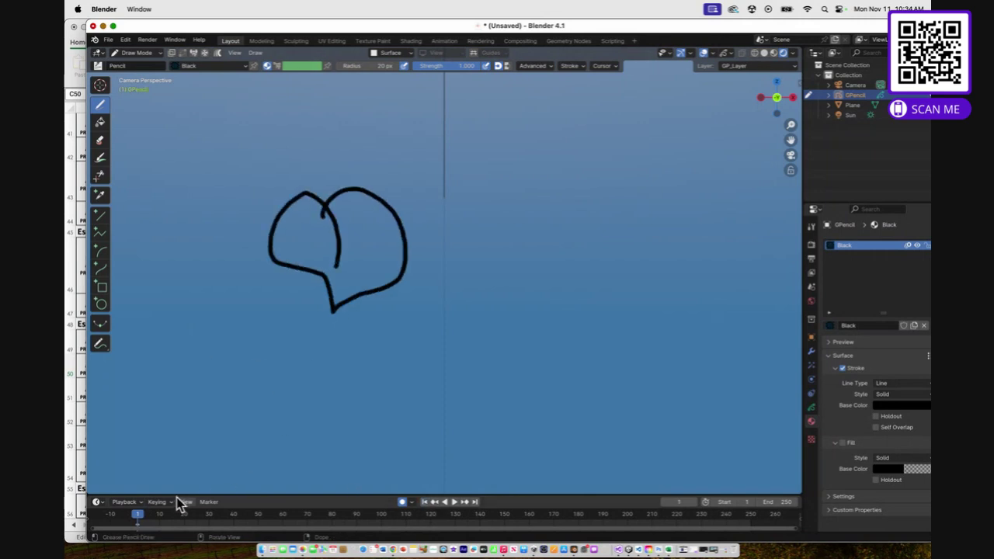
drag(138, 515, 147, 516)
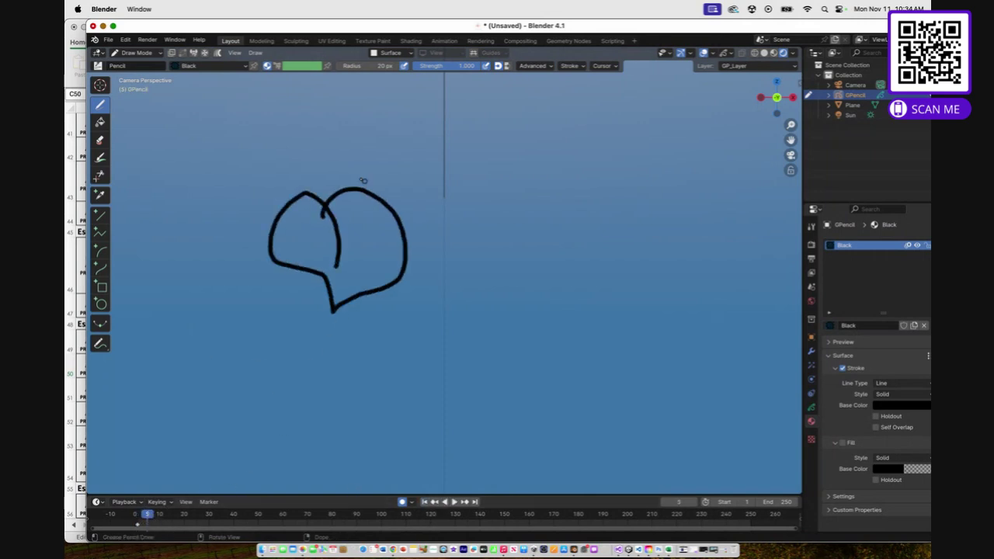
mouse_move(355, 182)
mouse_down()
mouse_move(383, 145)
mouse_move(363, 220)
mouse_up()
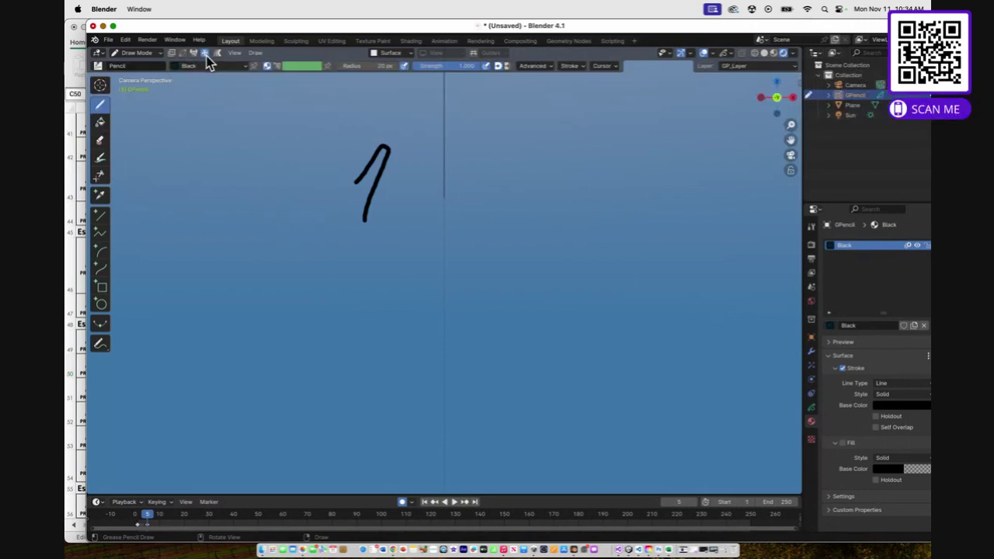
drag(148, 516, 162, 519)
mouse_move(386, 235)
mouse_down()
mouse_move(424, 155)
mouse_move(400, 250)
mouse_up()
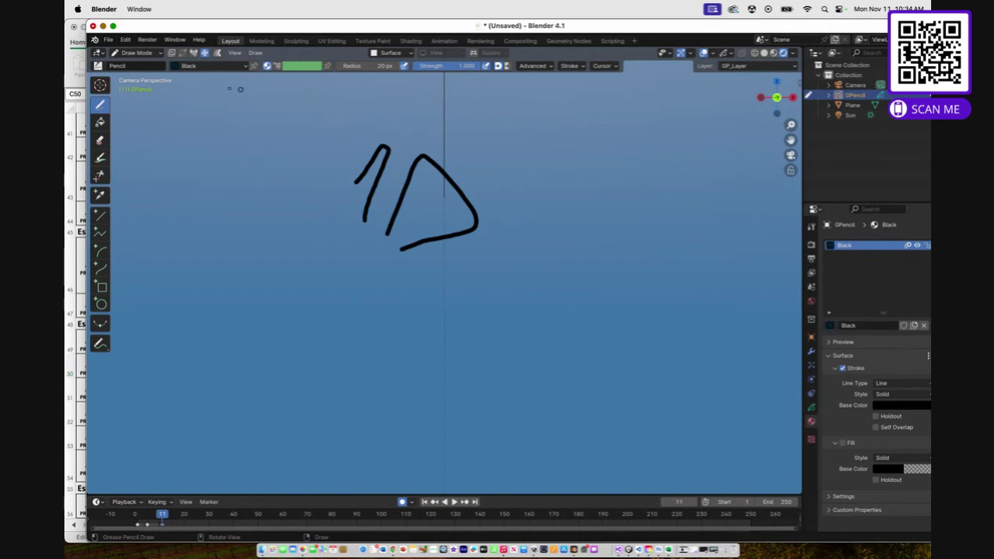
mouse_move(246, 110)
middle_down()
mouse_move(266, 122)
mouse_move(350, 124)
middle_up()
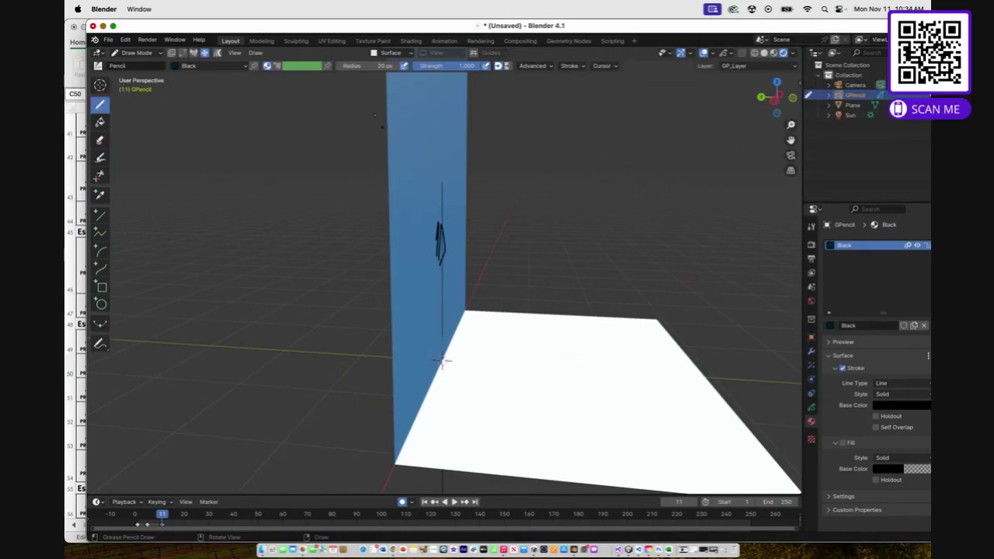
Set the Grease Pencil Stroke Placement to 3D Cursor
click(377, 55)
click(377, 86)
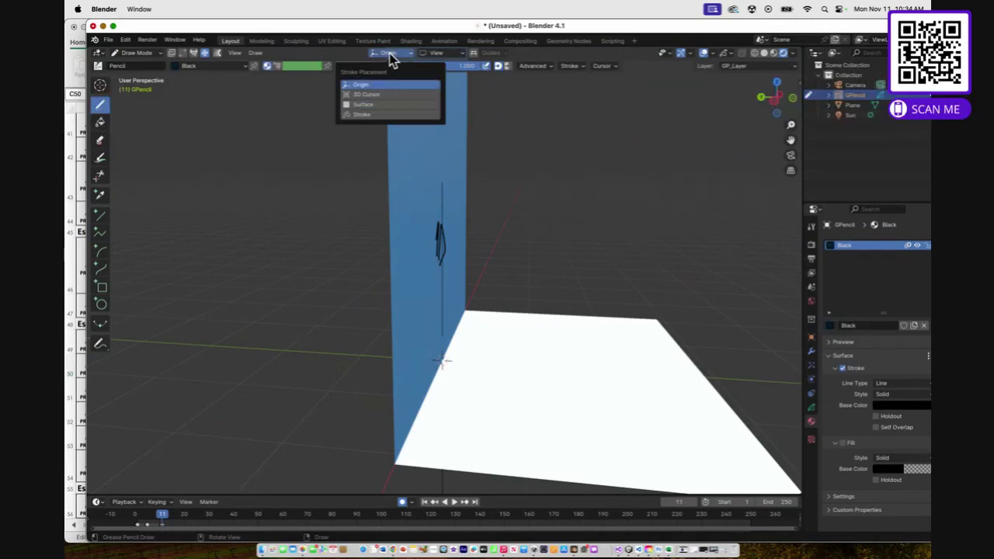
click(371, 96)
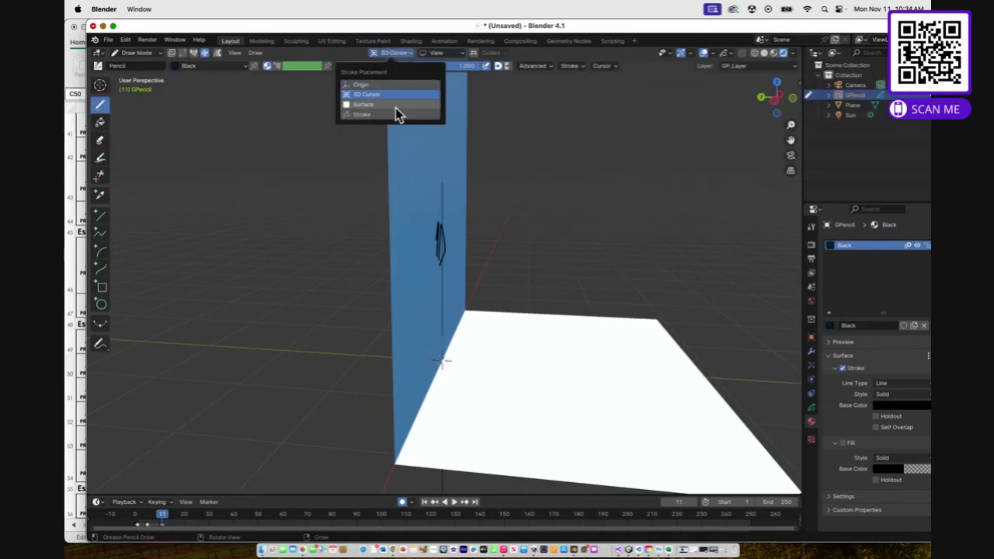
From the camera view, draw a looped stroke left of the existing sketches on frame 11
click(789, 102)
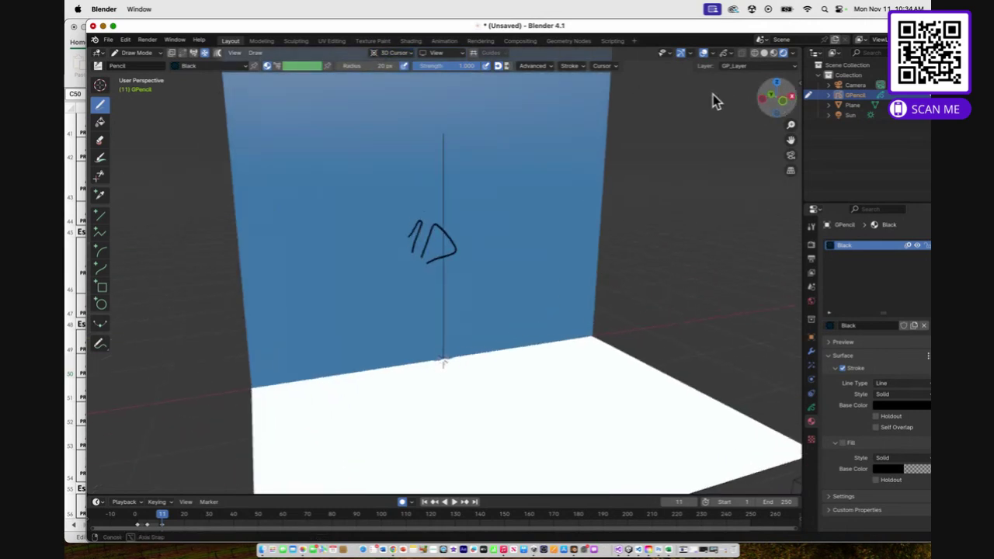
click(778, 99)
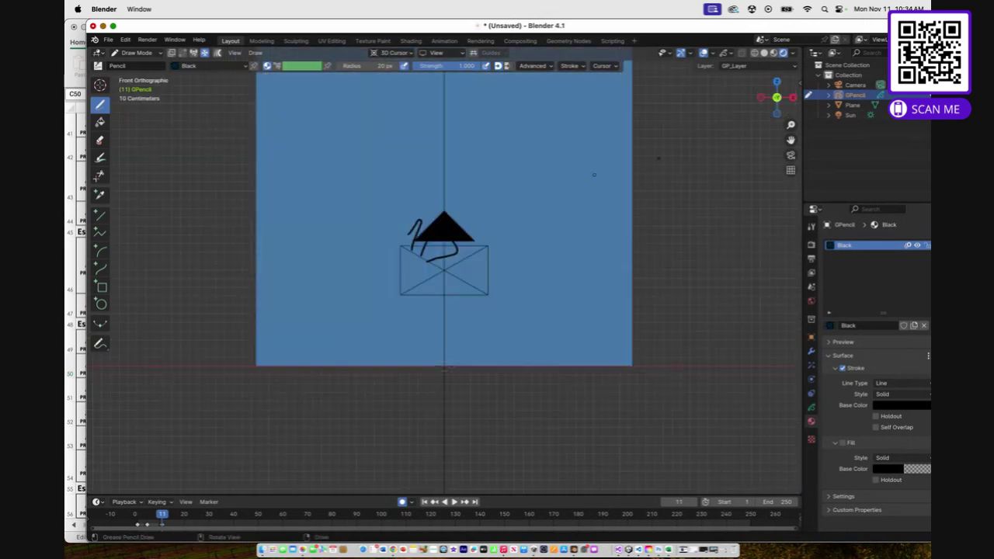
click(792, 155)
right_click(323, 249)
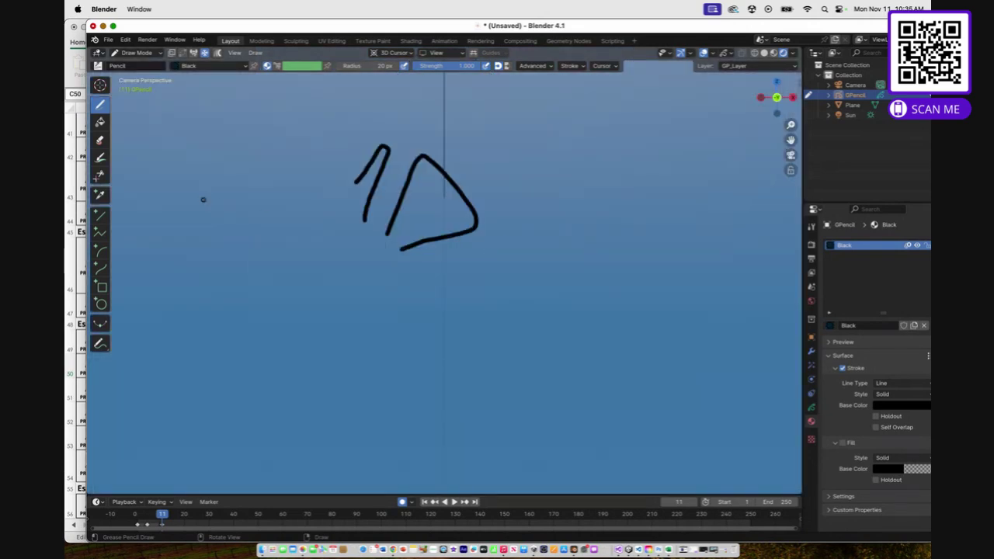
drag(223, 203, 230, 247)
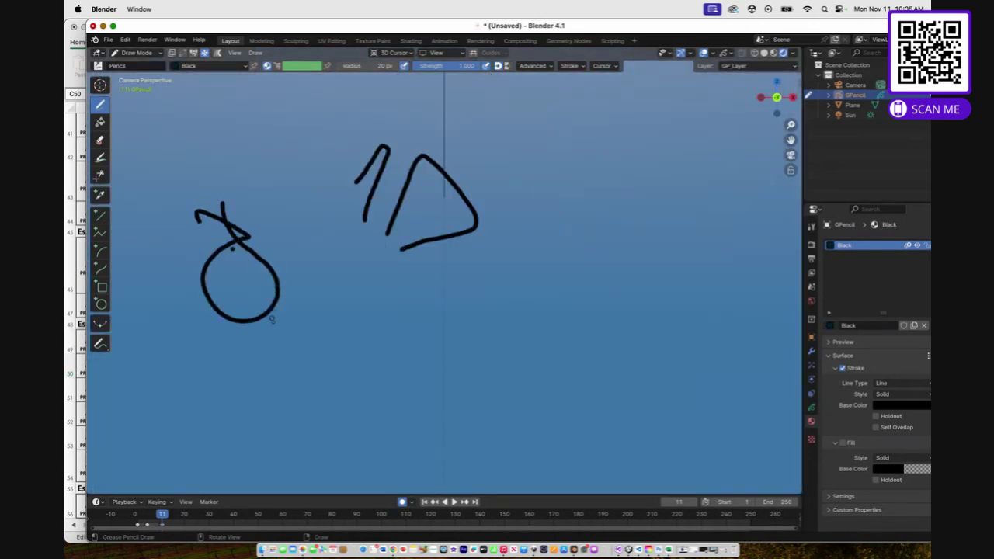
middle_drag(604, 241, 631, 272)
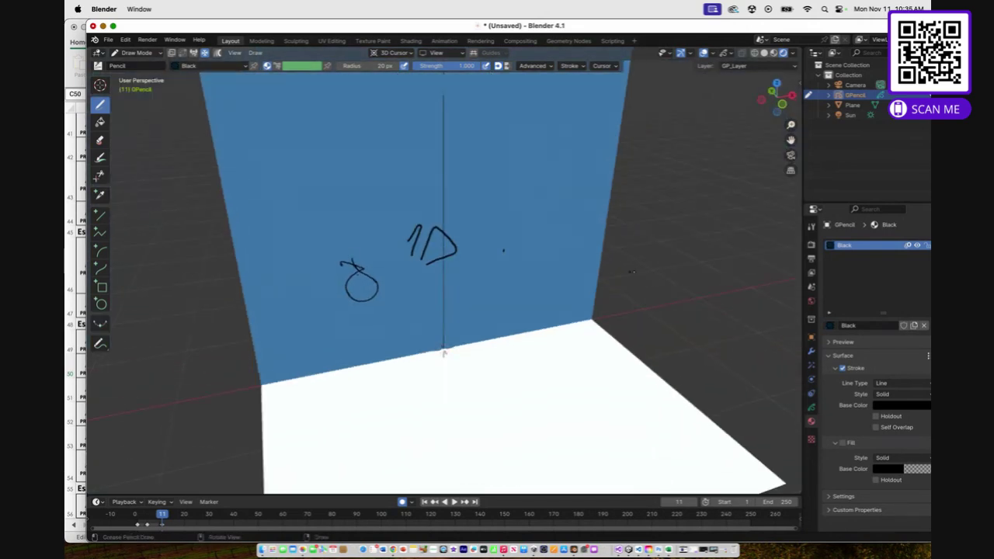
mouse_move(443, 353)
middle_down()
mouse_move(520, 355)
mouse_move(447, 355)
middle_up()
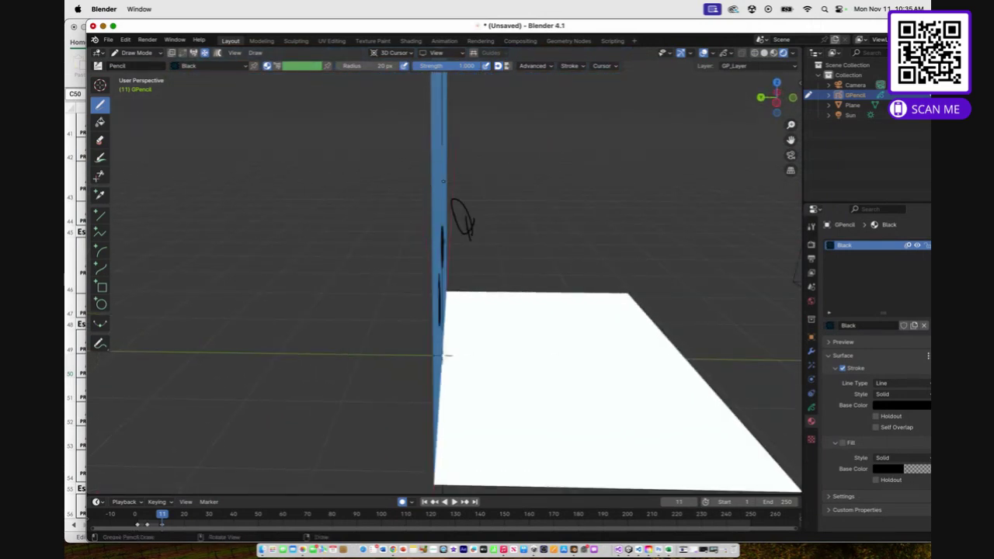
mouse_move(781, 93)
mouse_down()
mouse_move(716, 102)
mouse_move(679, 78)
mouse_up()
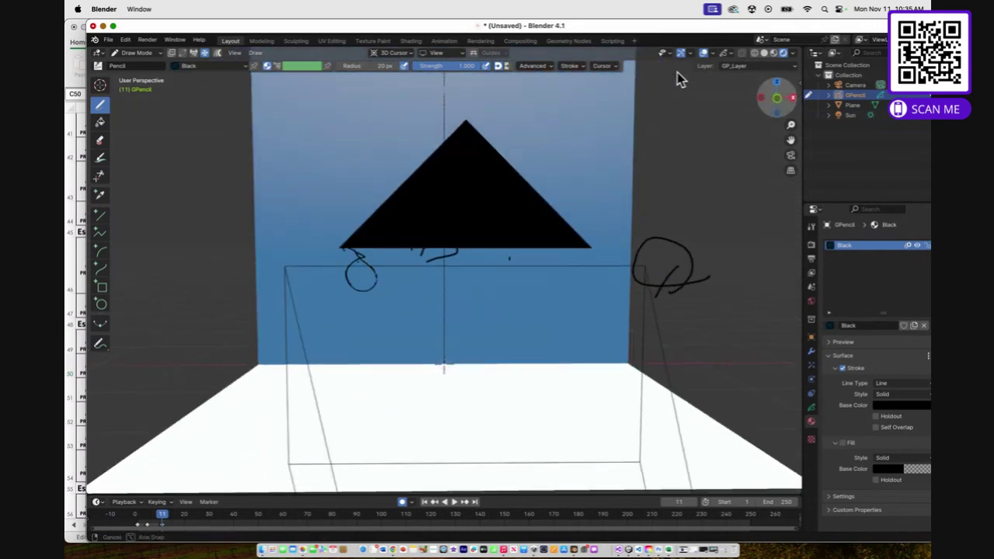
drag(791, 124, 790, 163)
Set Stroke Placement to Surface with a 0.010 offset
click(390, 53)
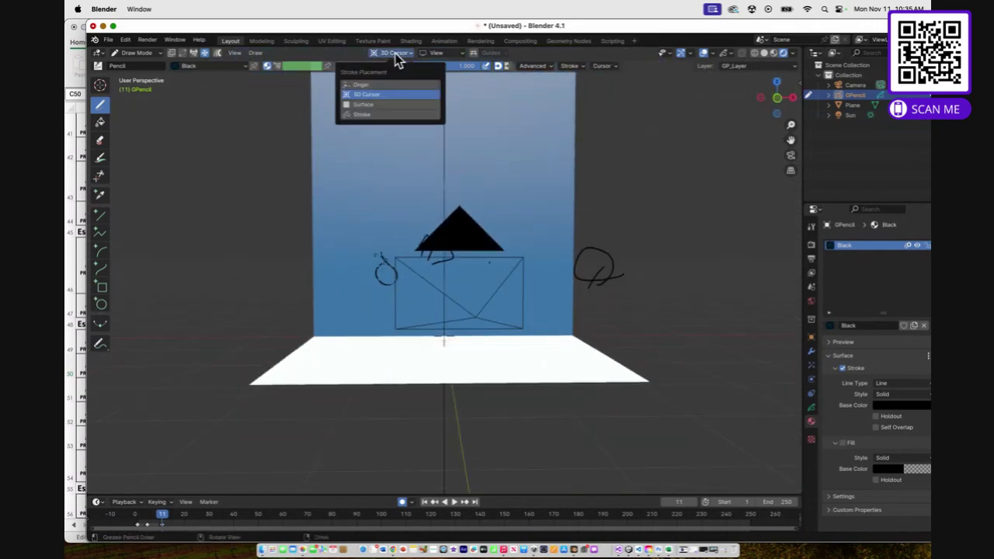
click(370, 105)
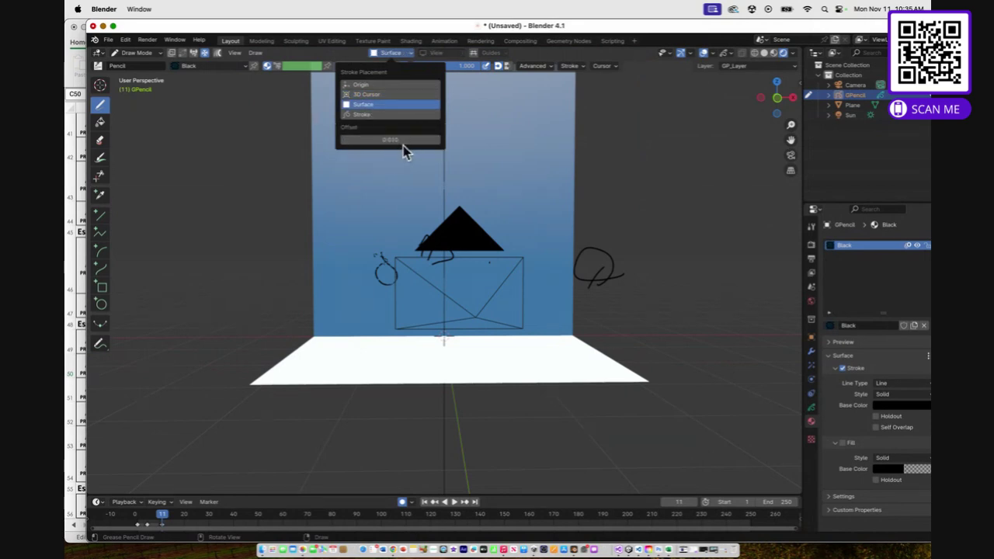
drag(403, 146, 405, 142)
key(Return)
View the wall and floor from the camera, back and top views, ending at an angle
click(790, 154)
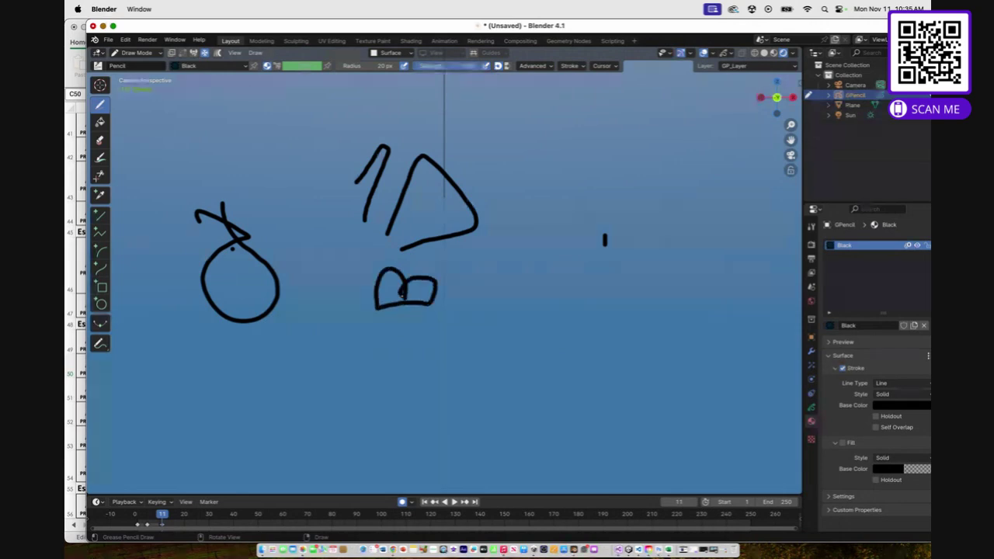
mouse_move(374, 357)
middle_down()
mouse_move(411, 348)
mouse_move(512, 366)
mouse_move(417, 370)
mouse_move(480, 412)
mouse_move(440, 371)
mouse_move(554, 373)
mouse_move(586, 350)
mouse_move(529, 394)
middle_up()
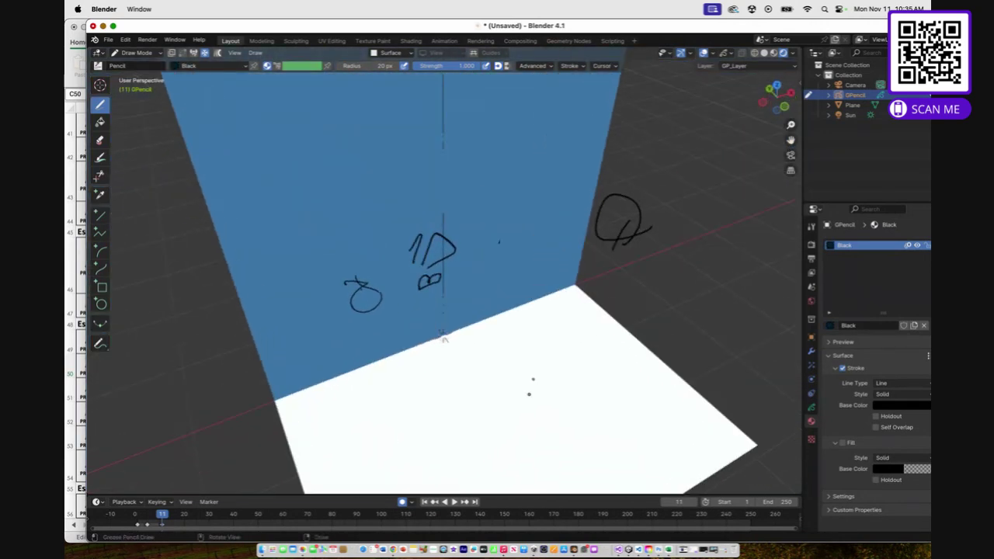
click(778, 96)
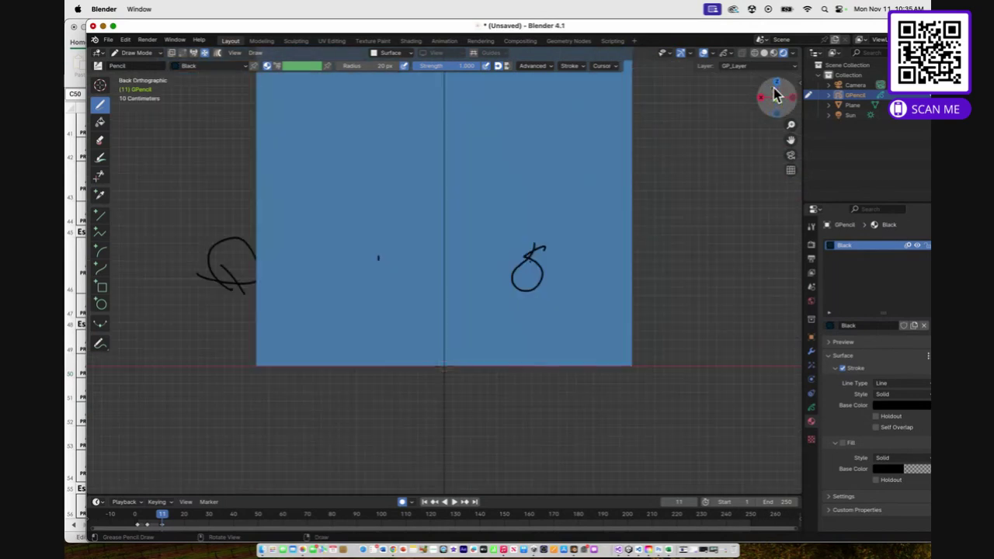
click(776, 83)
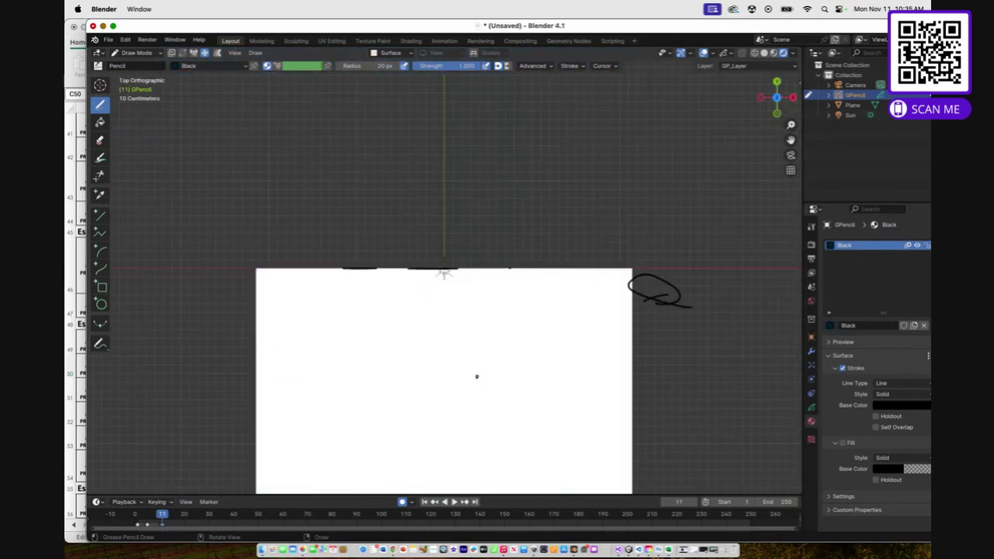
mouse_move(444, 274)
middle_down()
mouse_move(442, 384)
mouse_move(444, 351)
middle_up()
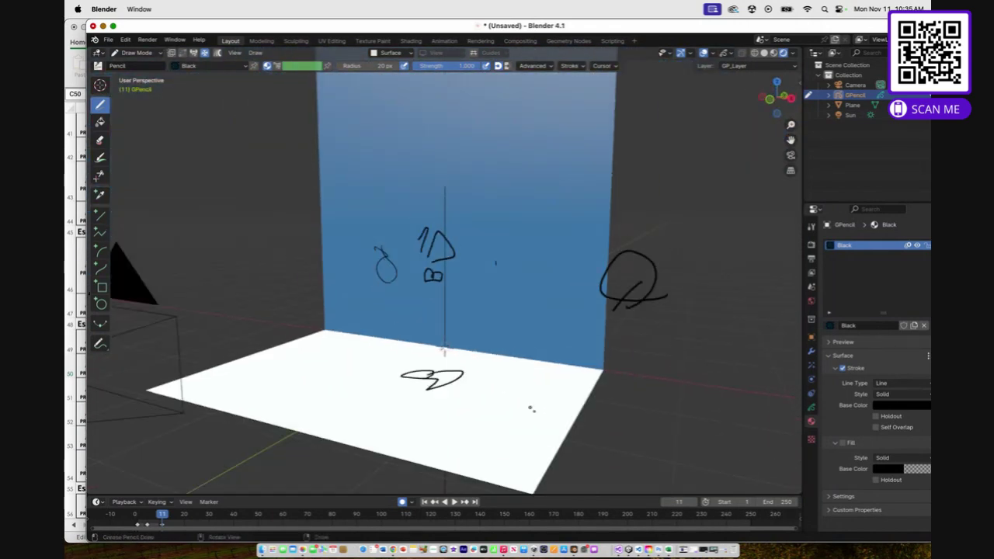
Bring the paused Blender Quick Tip 12 YouTube page back to the front in Chrome
click(394, 550)
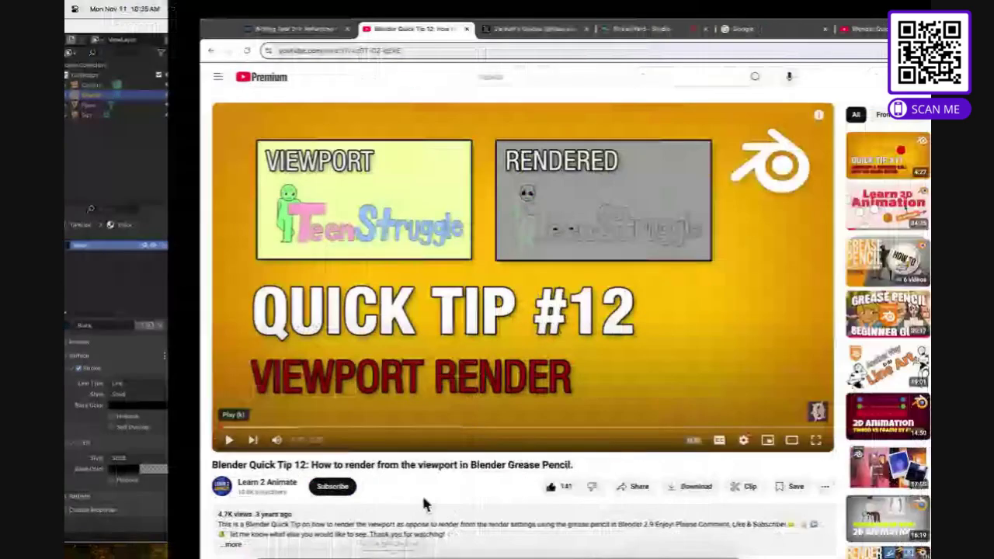